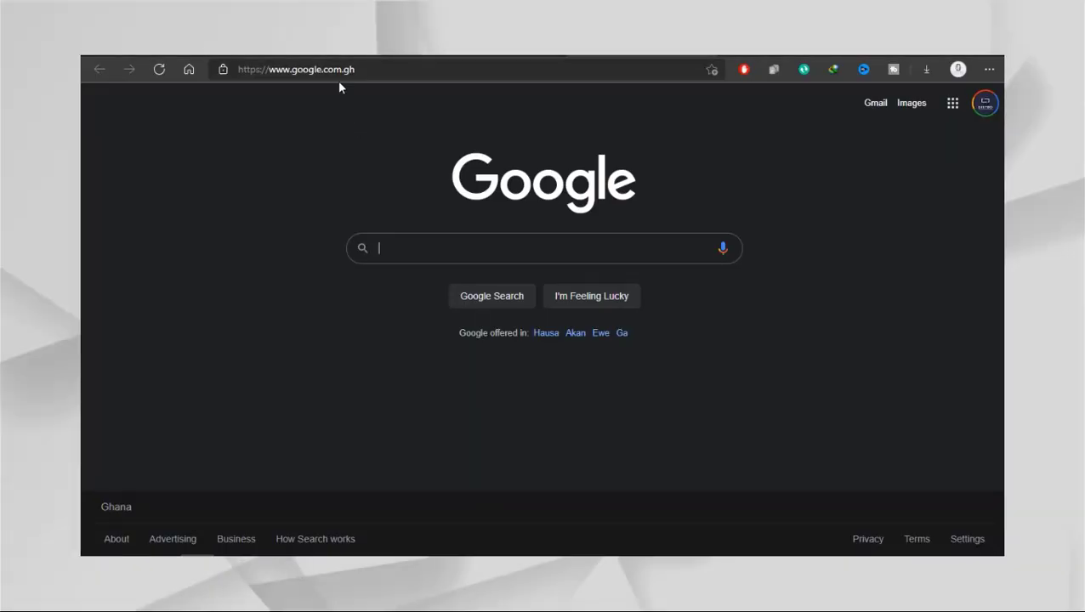
Step: Load privacy.com in Edge in place of the Google search page
{"action": "left_click", "coordinate": [337, 75]}
{"action": "type", "text": "priv"}
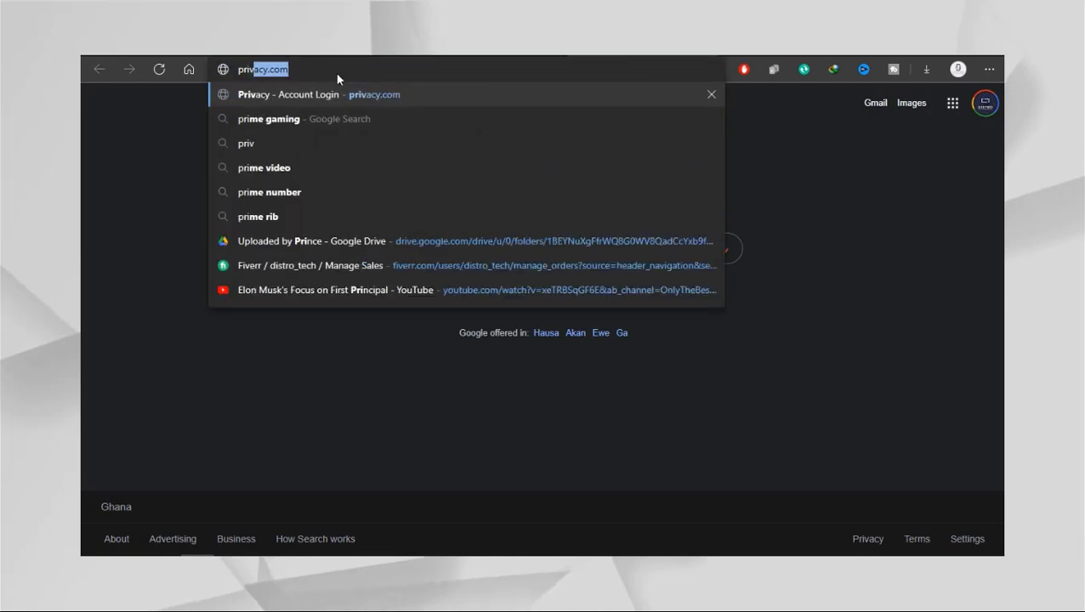
{"action": "type", "text": "acy.com"}
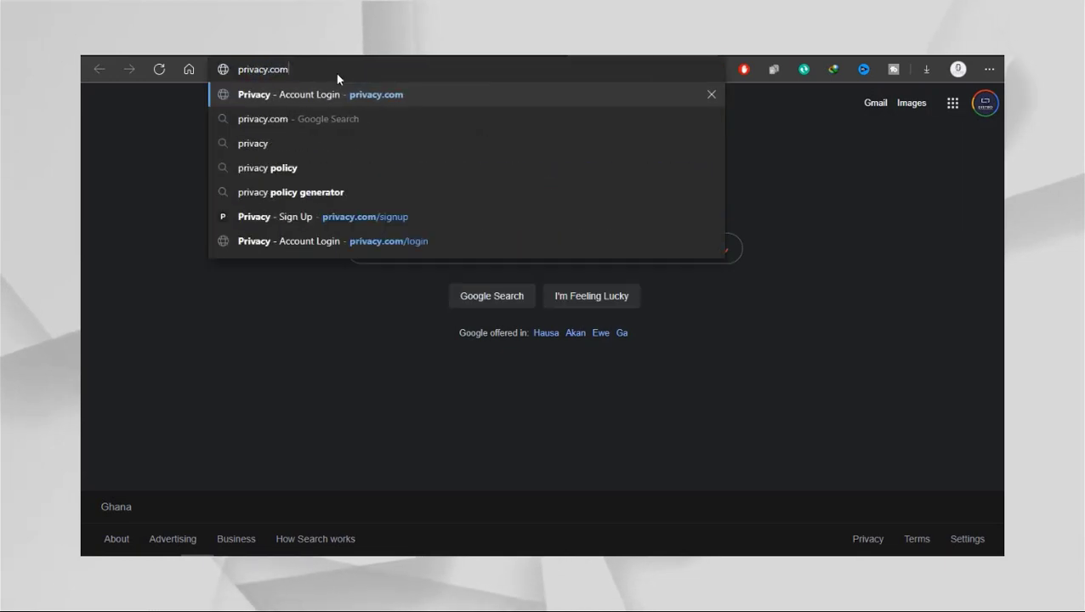
{"action": "key", "text": "Return"}
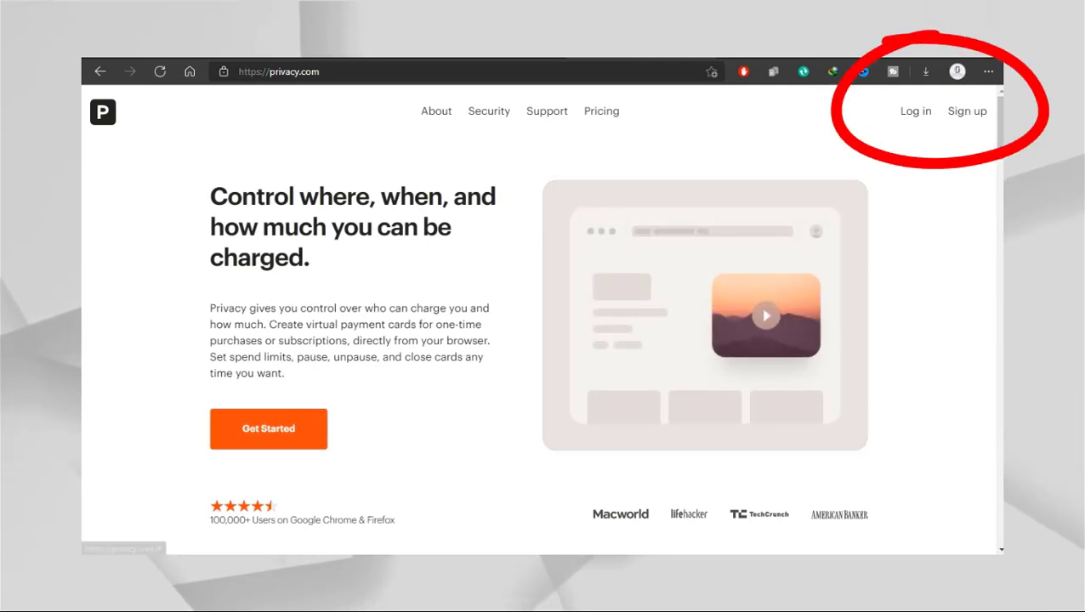
Step: Submit the sign-up form with the saved email, a password and the US-resident terms accepted
{"action": "left_click", "coordinate": [966, 112]}
{"action": "left_click", "coordinate": [493, 256]}
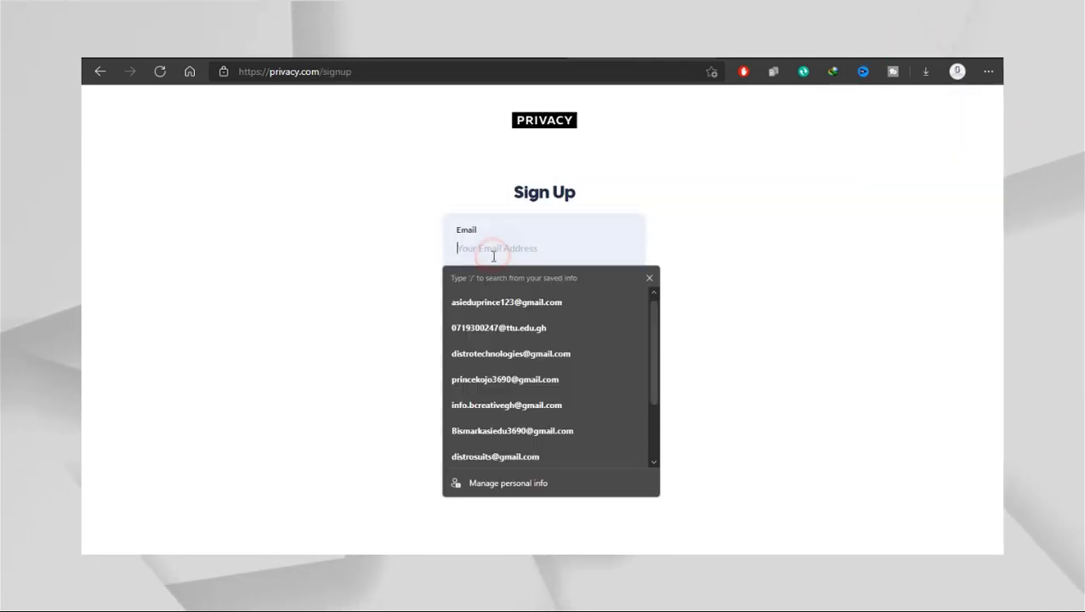
{"action": "left_click", "coordinate": [513, 297]}
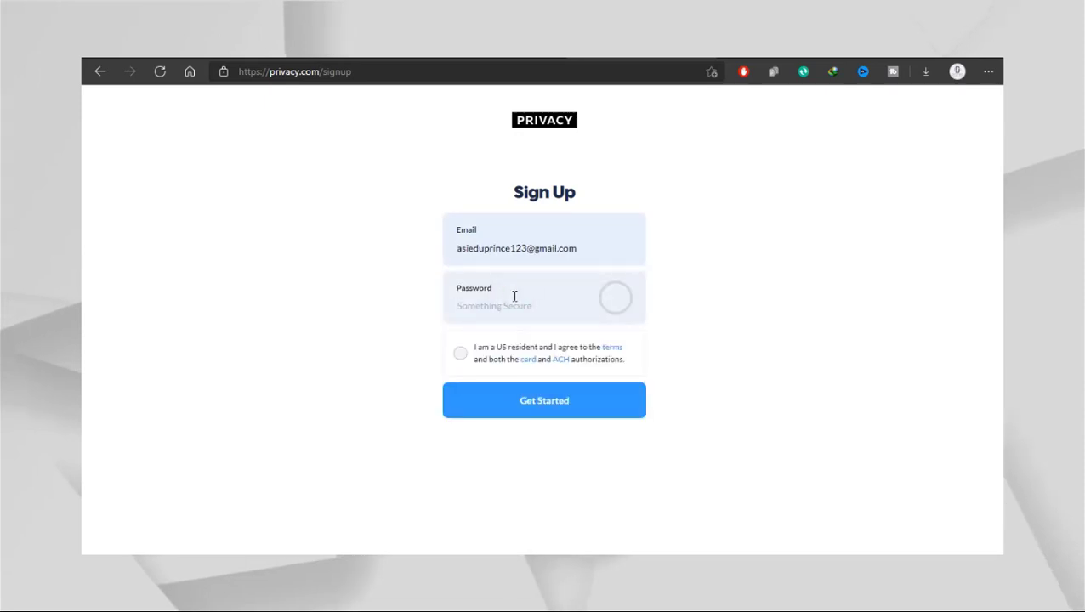
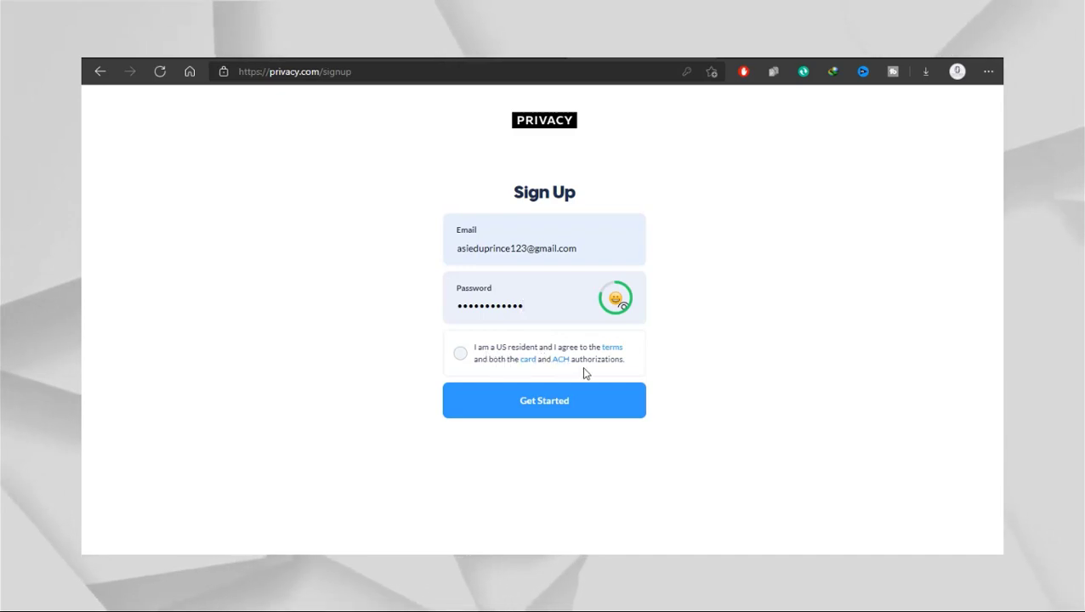
{"action": "left_click", "coordinate": [510, 361]}
{"action": "left_click", "coordinate": [512, 392]}
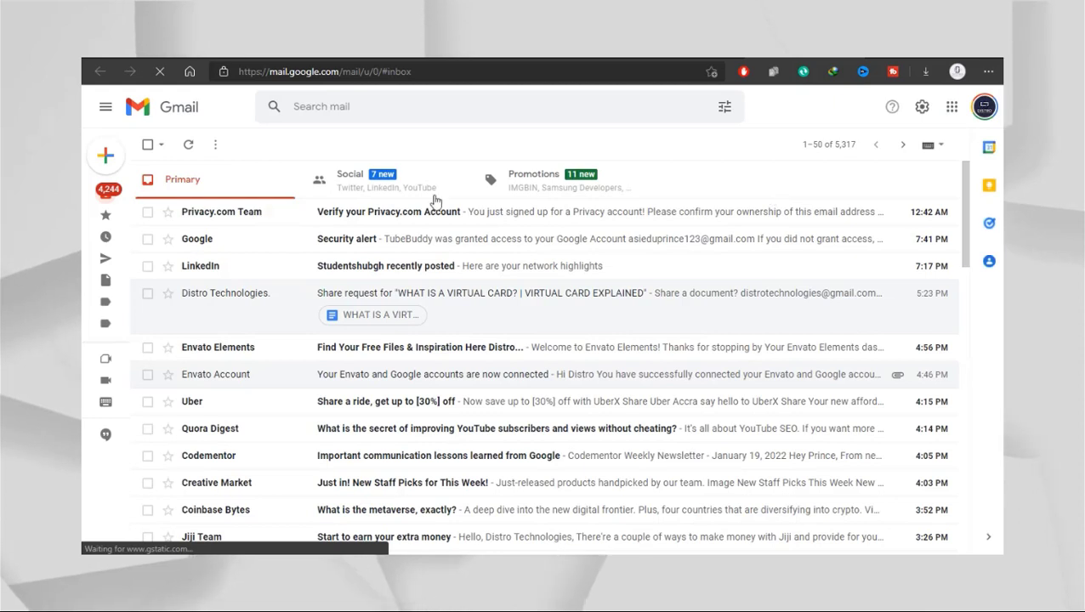
Step: Open the 'Verify your Privacy.com Account' email in Gmail
{"action": "left_click", "coordinate": [404, 217]}
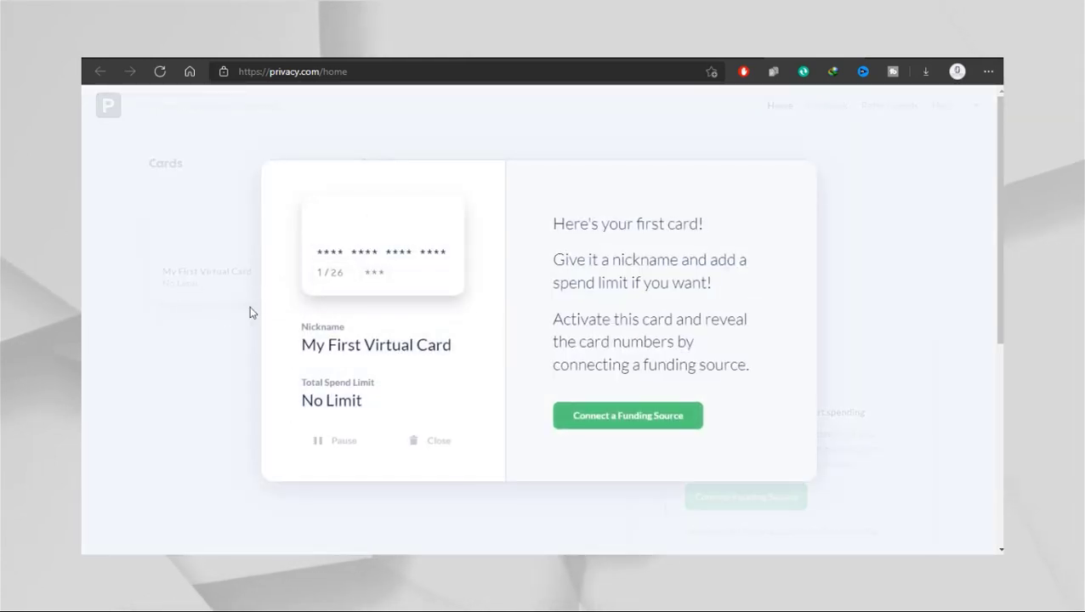
Step: Rename 'My First Virtual Card' to 'netflix', choose the Netflix logo and save
{"action": "left_click", "coordinate": [350, 334]}
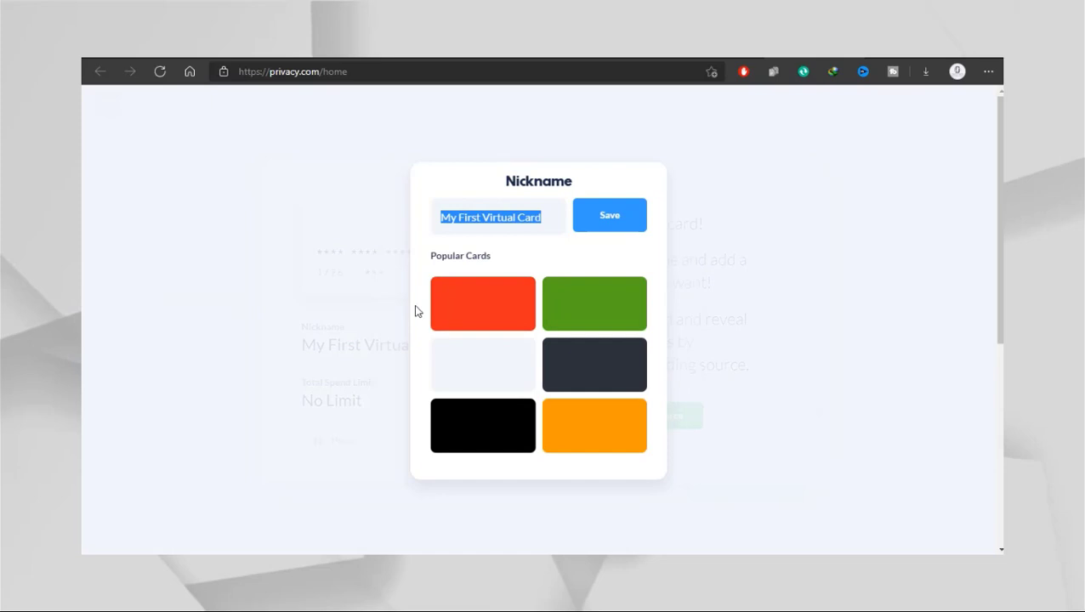
{"action": "left_click", "coordinate": [533, 218]}
{"action": "left_click_drag", "start_coordinate": [548, 219], "coordinate": [440, 217]}
{"action": "key", "text": "BackSpace"}
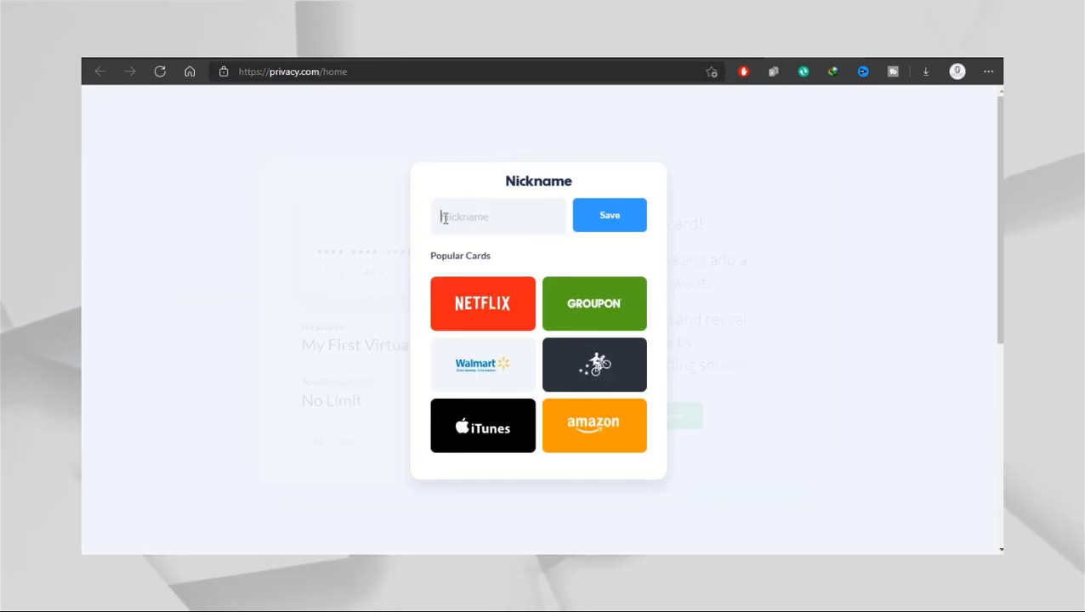
{"action": "type", "text": "aypal"}
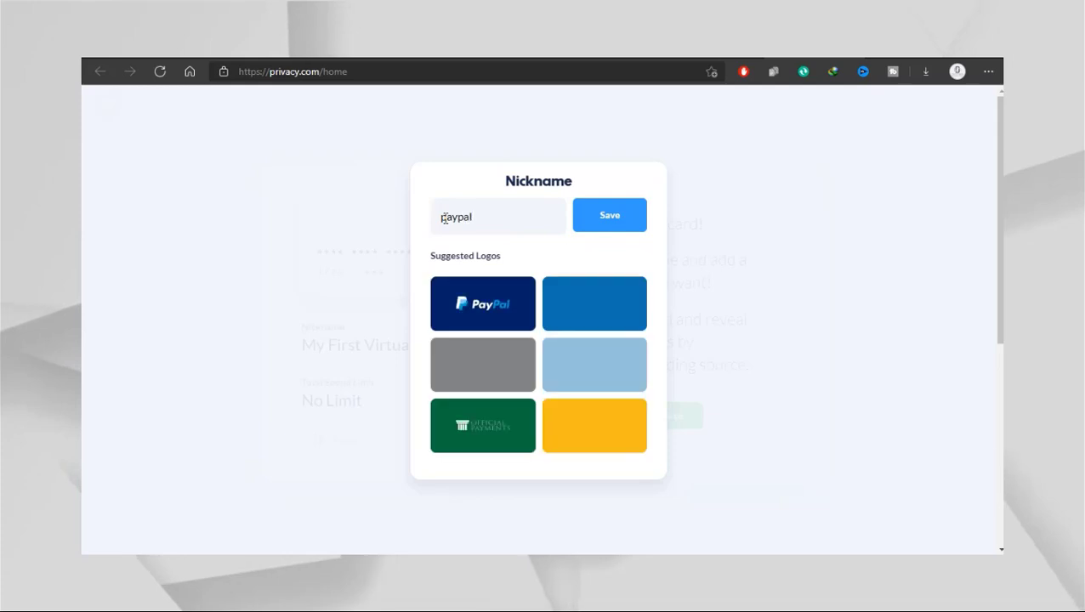
{"action": "key", "text": "BackSpace"}
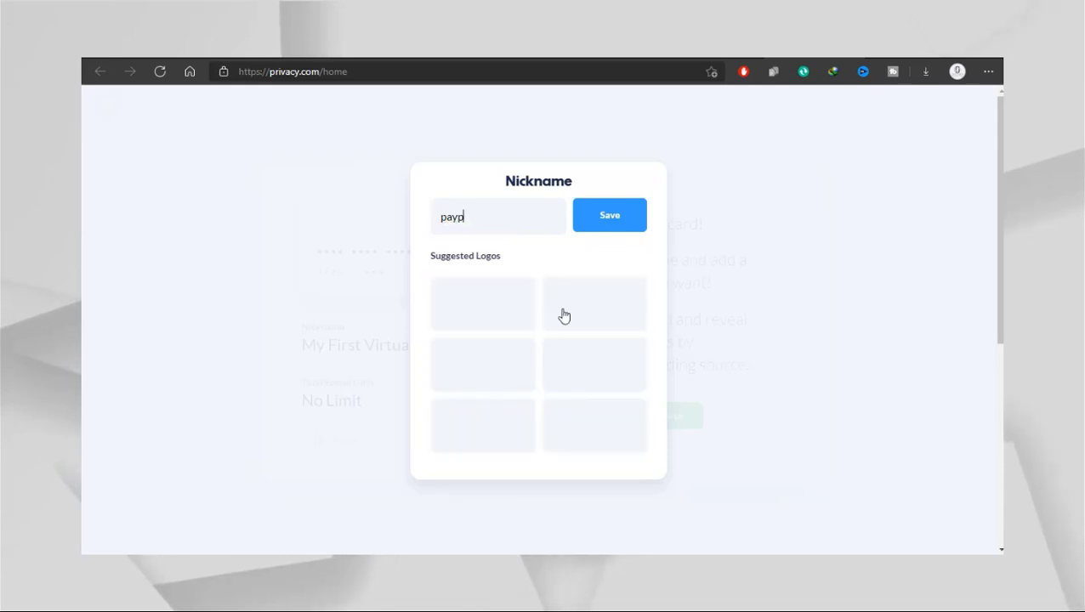
{"action": "key", "text": "BackSpace"}
{"action": "key", "text": "BackSpace"}
{"action": "key", "text": "BackSpace"}
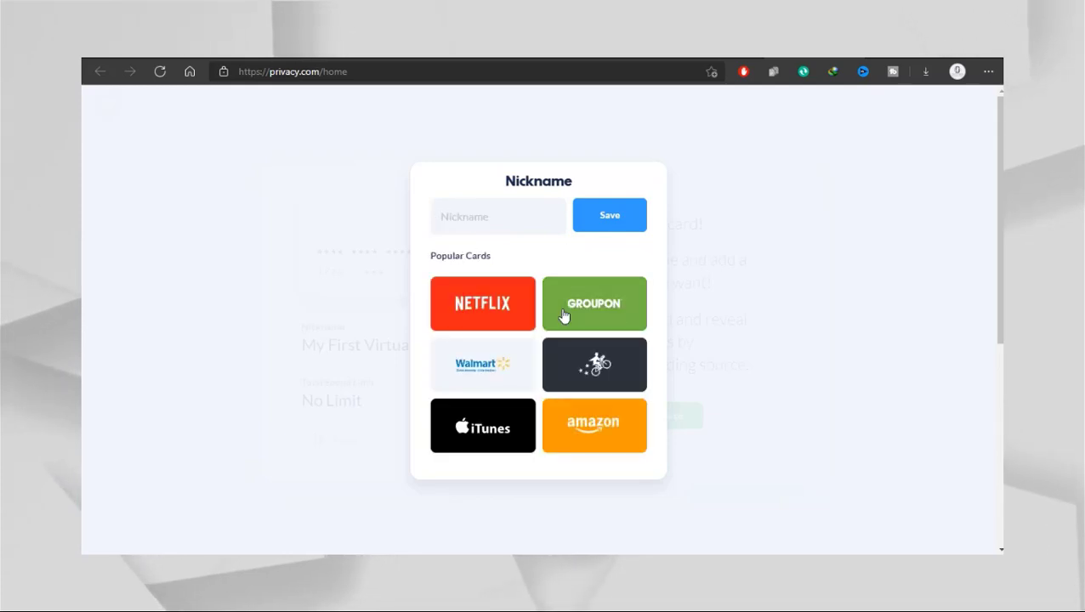
{"action": "type", "text": "ebay"}
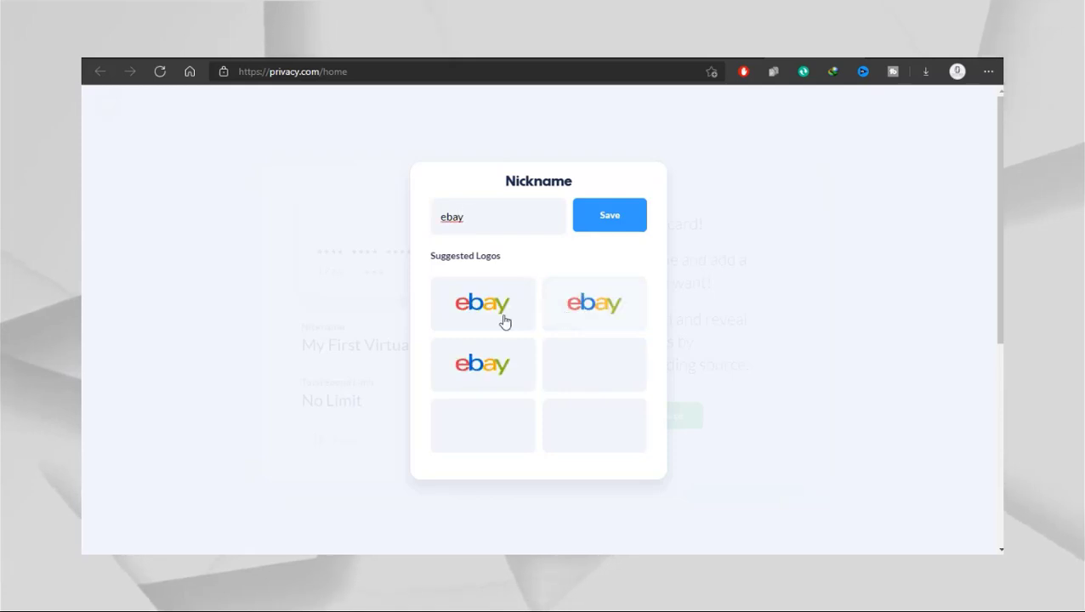
{"action": "key", "text": "BackSpace"}
{"action": "key", "text": "BackSpace"}
{"action": "key", "text": "BackSpace"}
{"action": "key", "text": "BackSpace"}
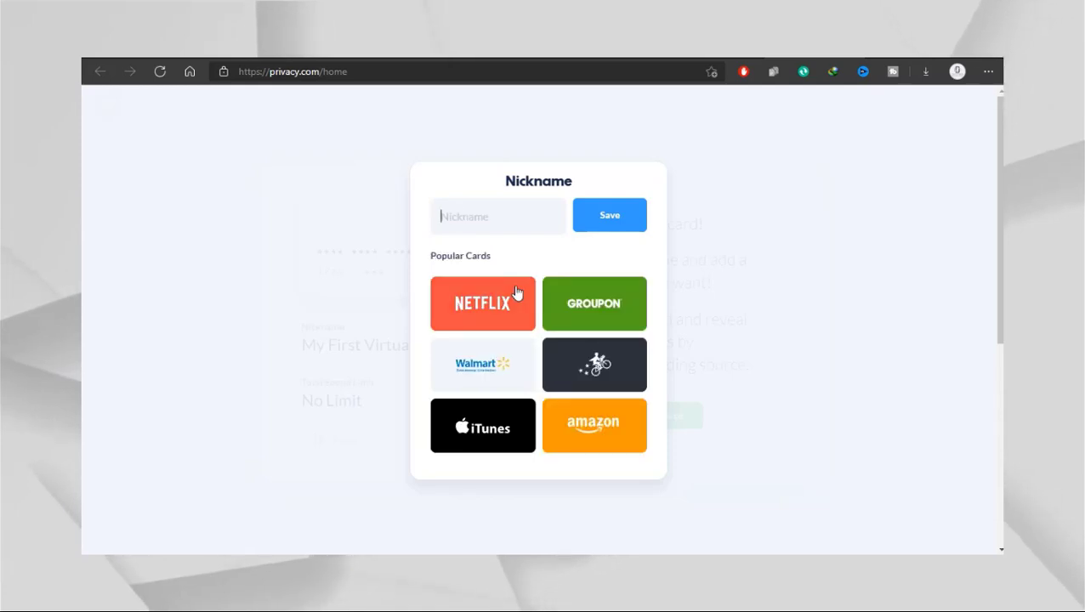
{"action": "type", "text": "net"}
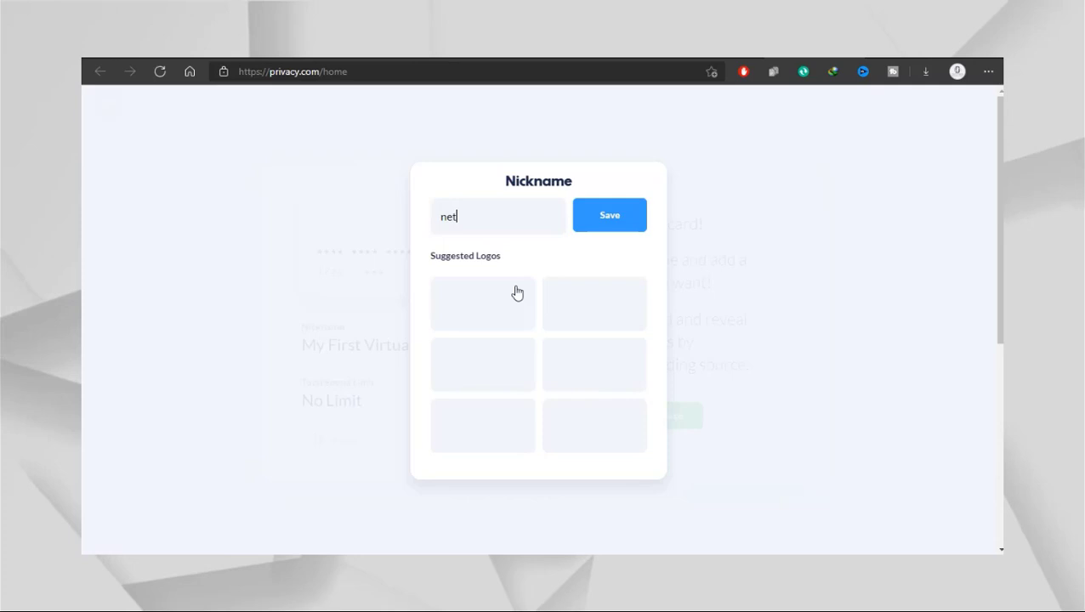
{"action": "type", "text": "flix"}
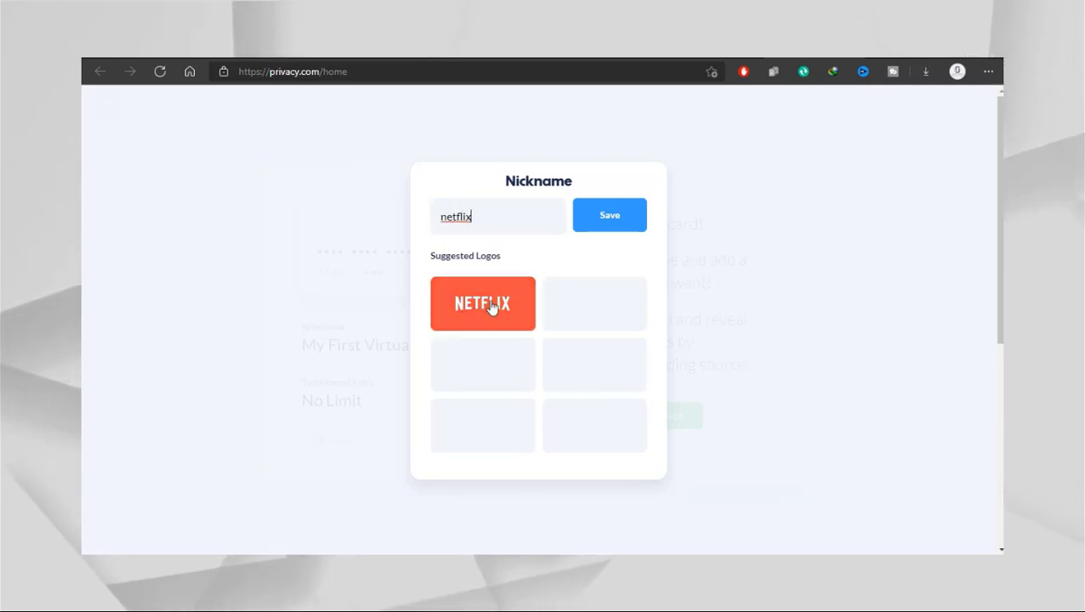
{"action": "left_click", "coordinate": [493, 308]}
{"action": "left_click", "coordinate": [598, 219]}
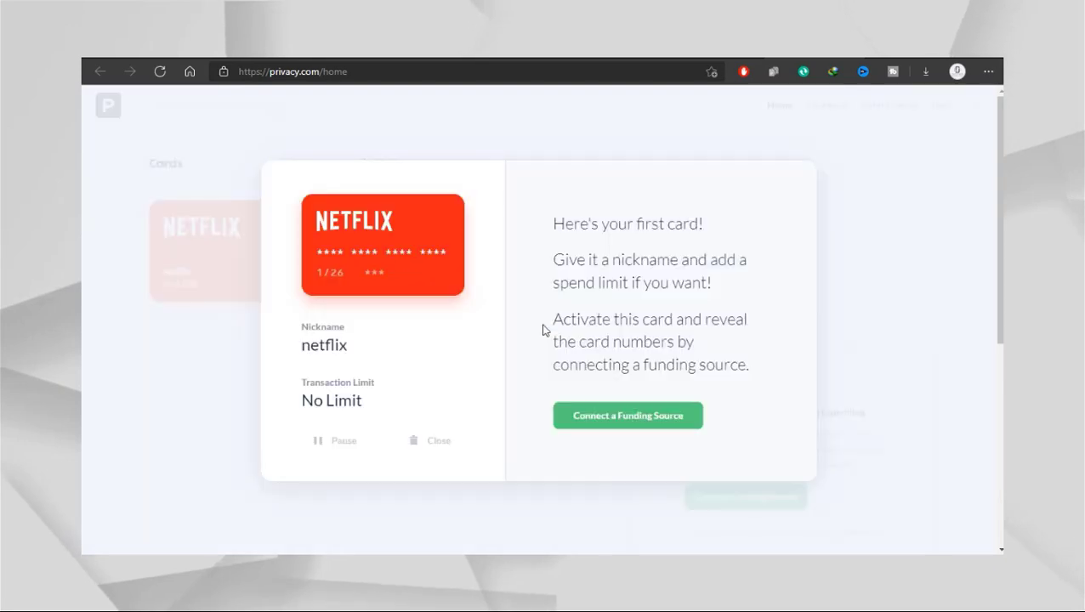
Step: Set a $10 per-month transaction limit on the netflix card
{"action": "left_click", "coordinate": [333, 397]}
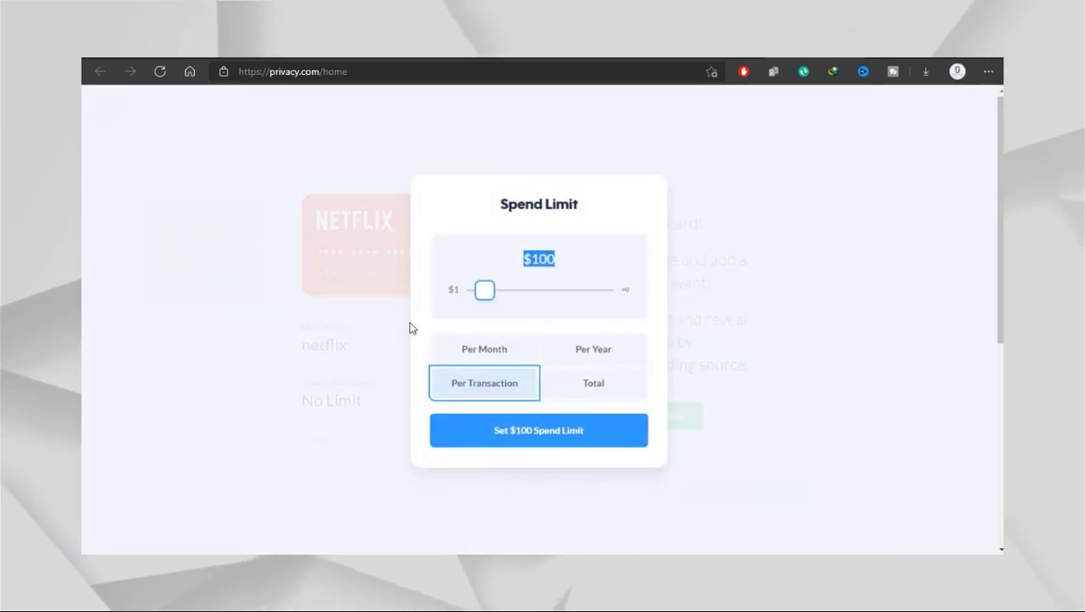
{"action": "left_click", "coordinate": [500, 356]}
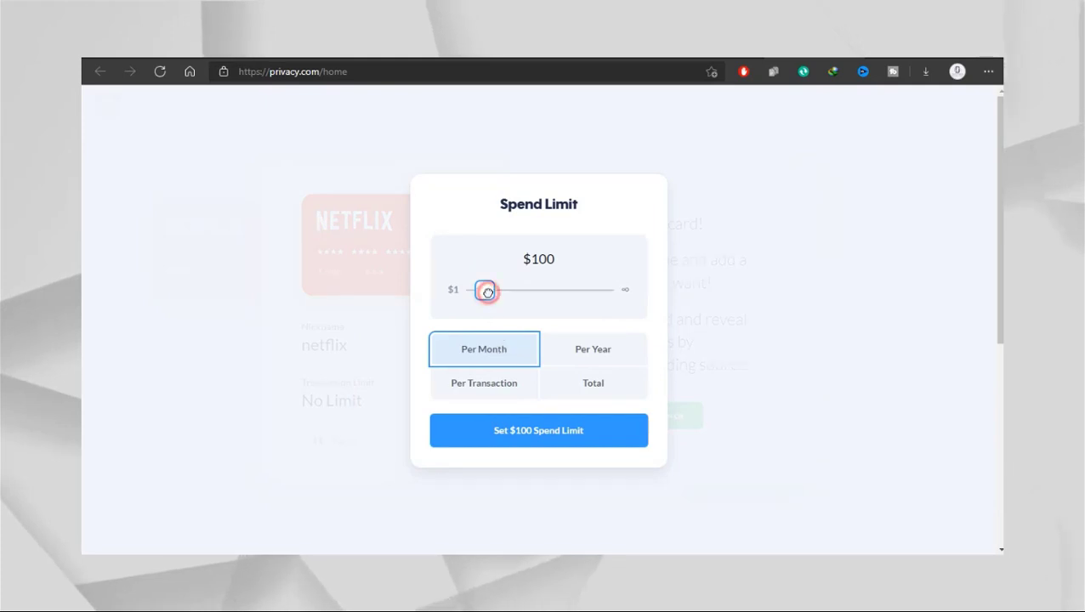
{"action": "left_click_drag", "start_coordinate": [487, 292], "coordinate": [477, 289]}
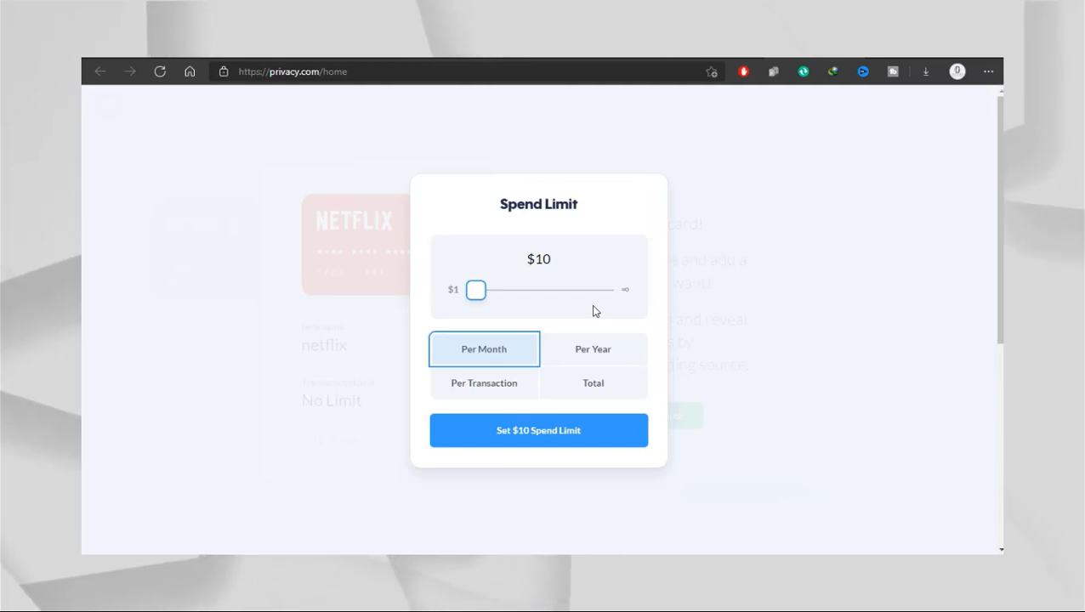
{"action": "left_click", "coordinate": [566, 432]}
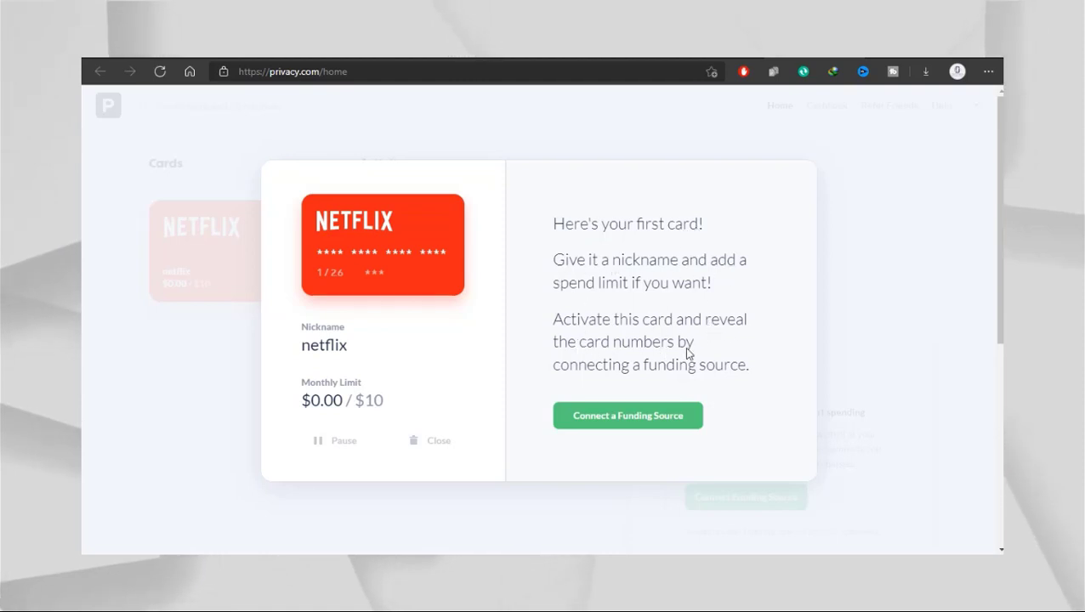
Step: Dismiss the first-card overview and choose My Business as the account's use
{"action": "left_click", "coordinate": [648, 415]}
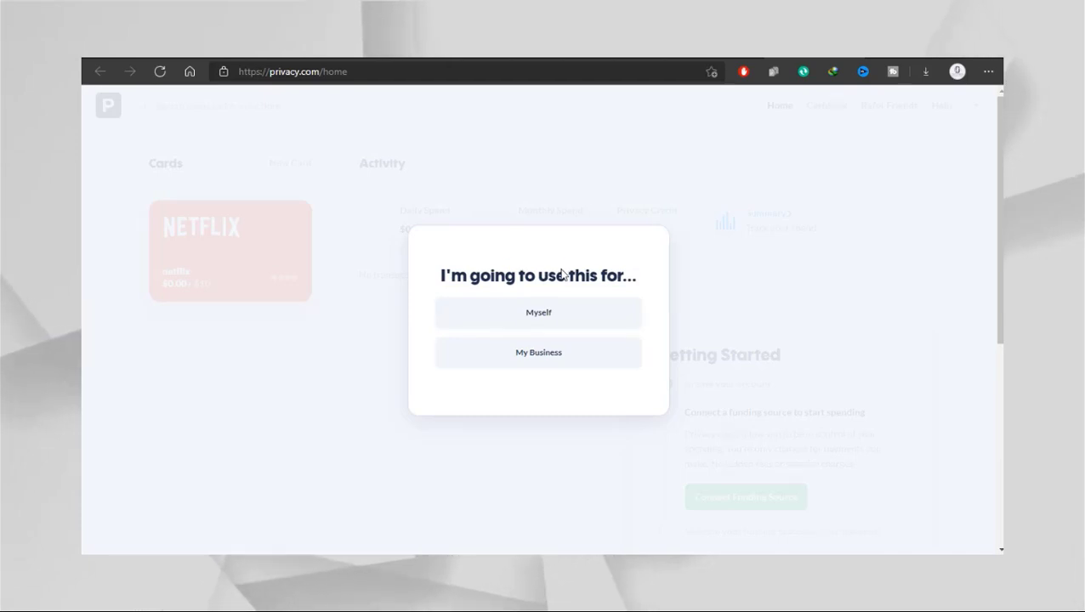
{"action": "left_click", "coordinate": [549, 347]}
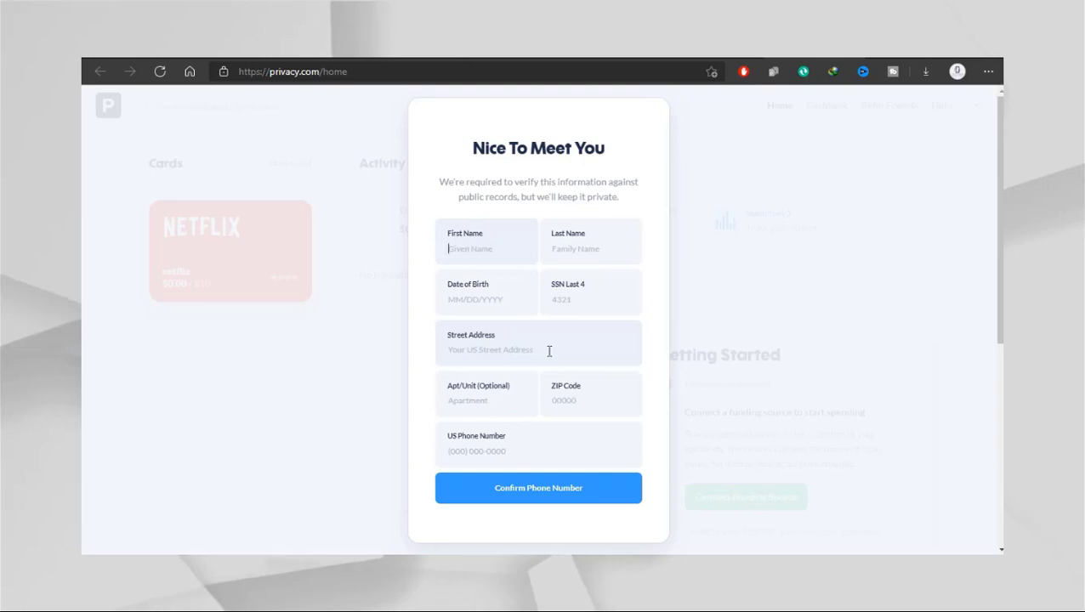
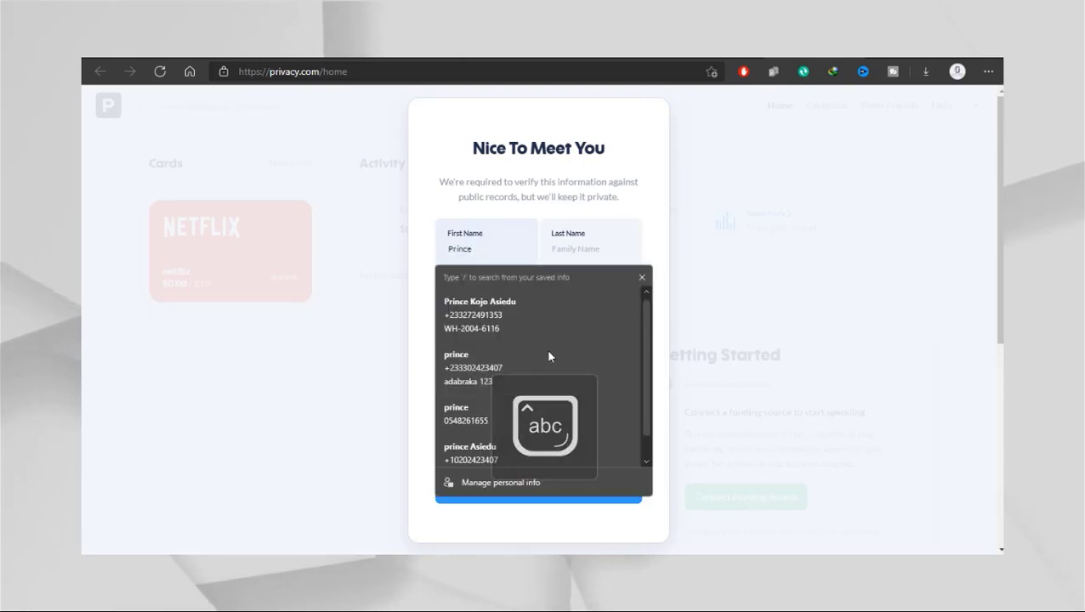
Step: Enter first and last name, date of birth, SSN last four, and begin the street address
{"action": "left_click", "coordinate": [559, 254]}
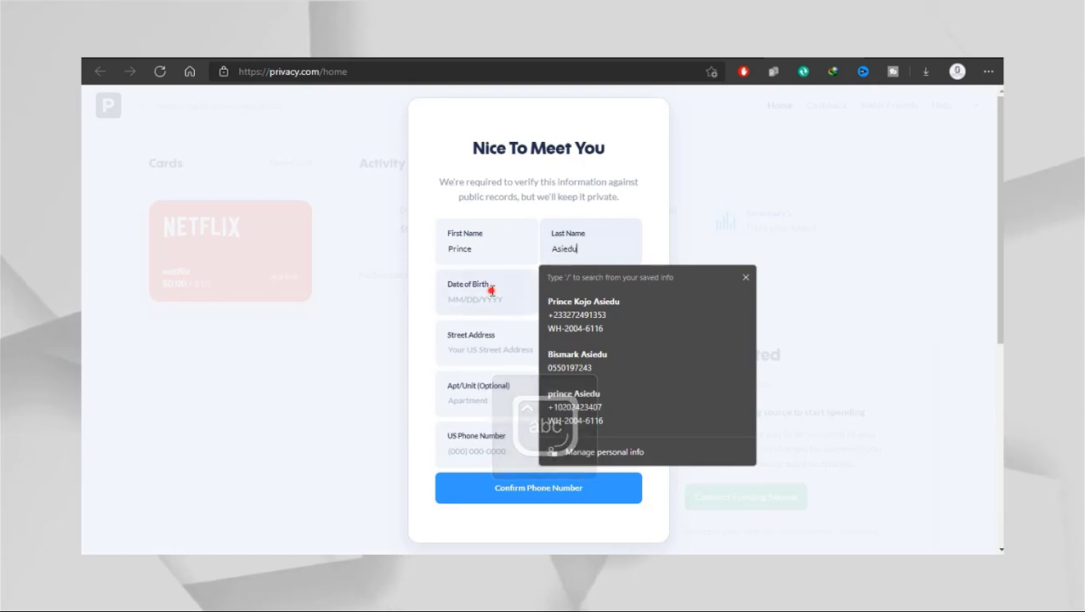
{"action": "left_click", "coordinate": [491, 291]}
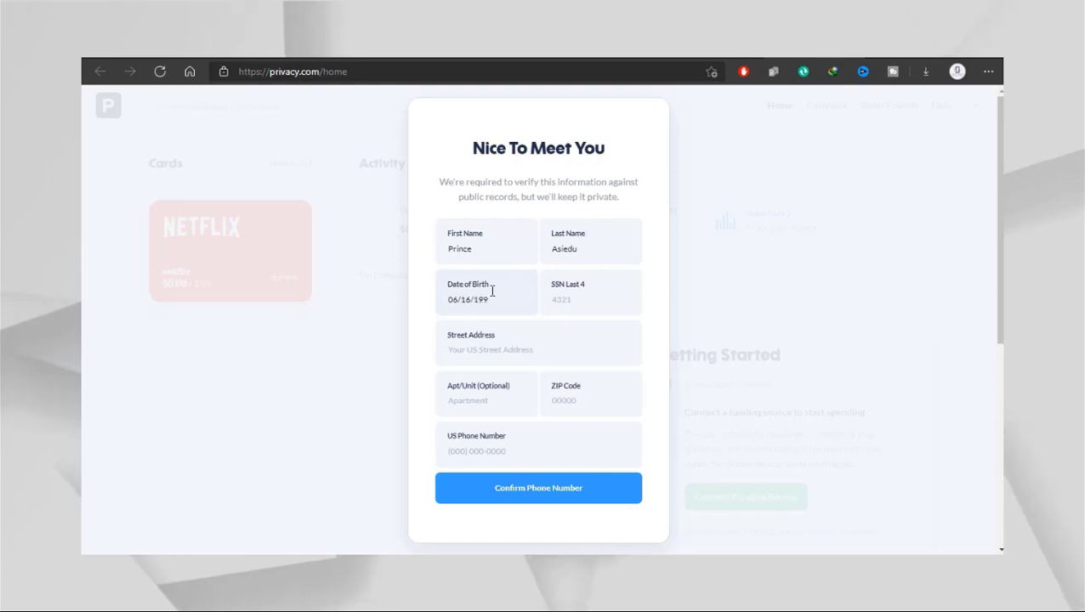
{"action": "left_click", "coordinate": [571, 294]}
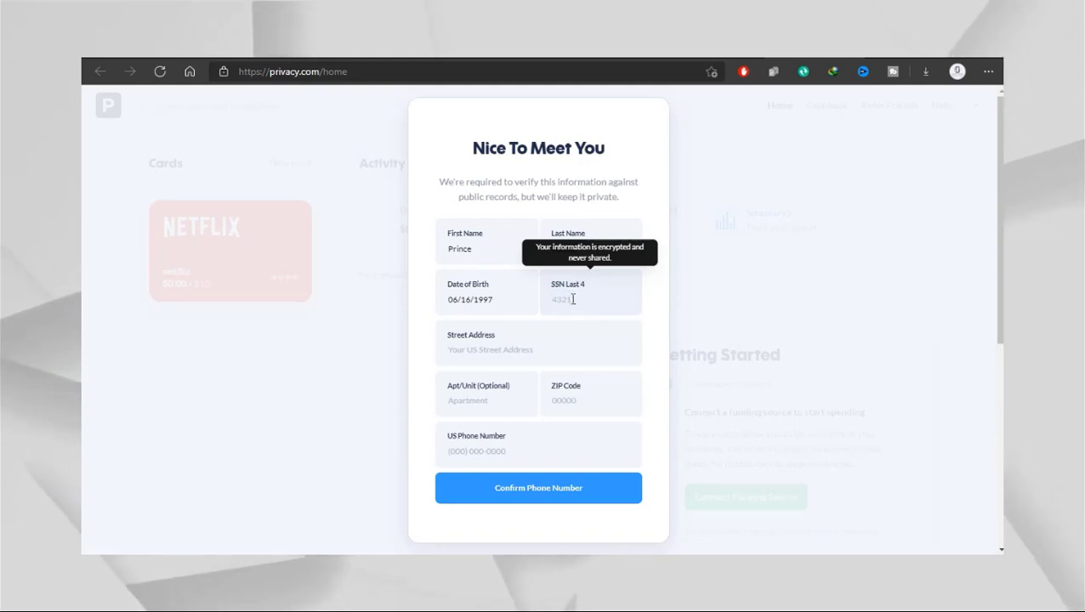
{"action": "left_click", "coordinate": [514, 340]}
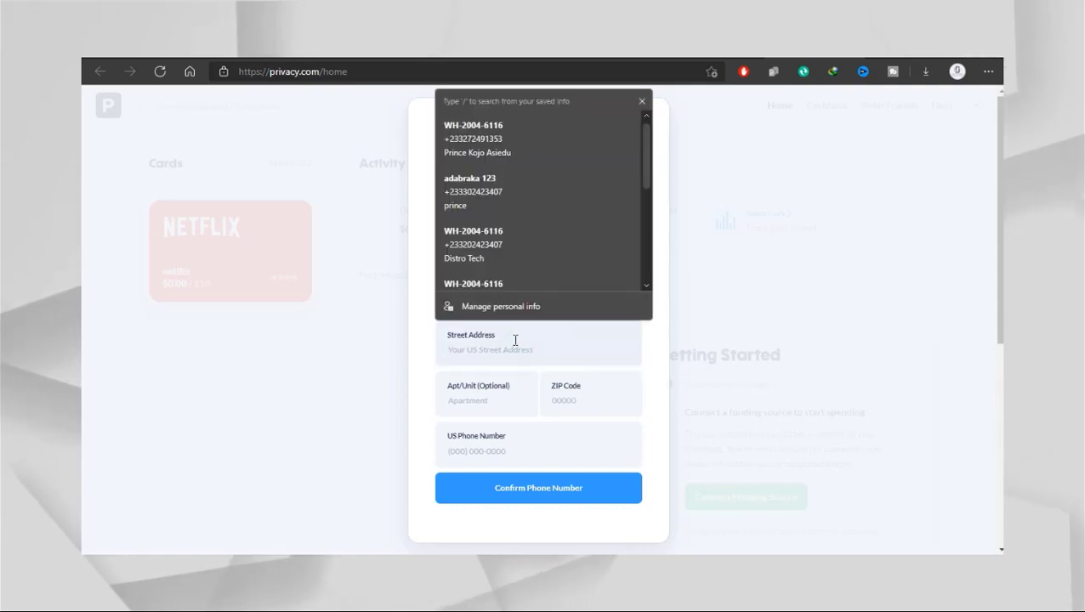
{"action": "type", "text": "fr"}
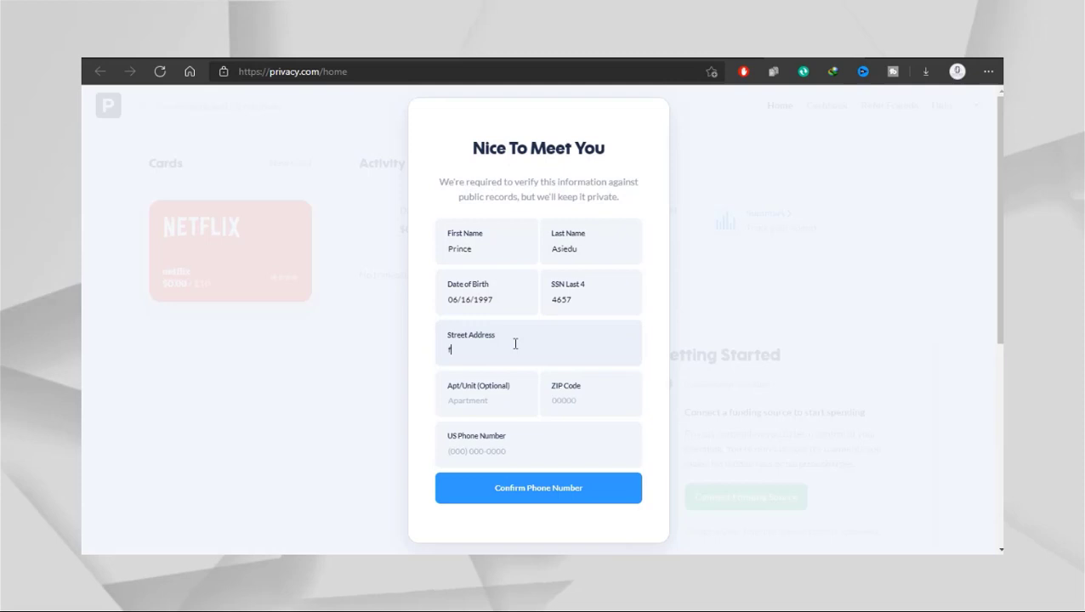
{"action": "type", "text": "eemont"}
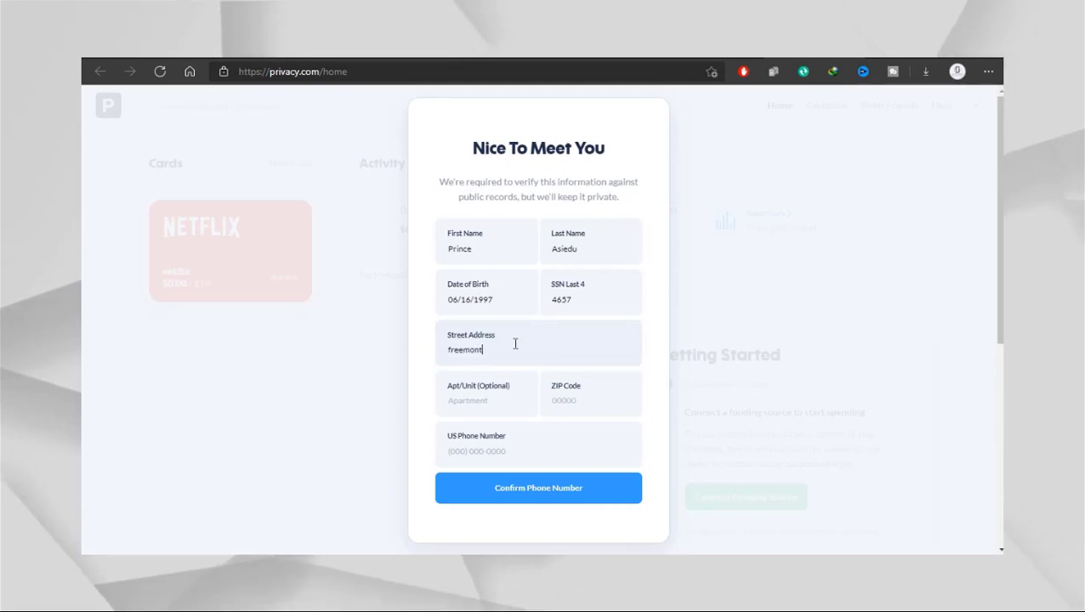
{"action": "type", "text": " Street"}
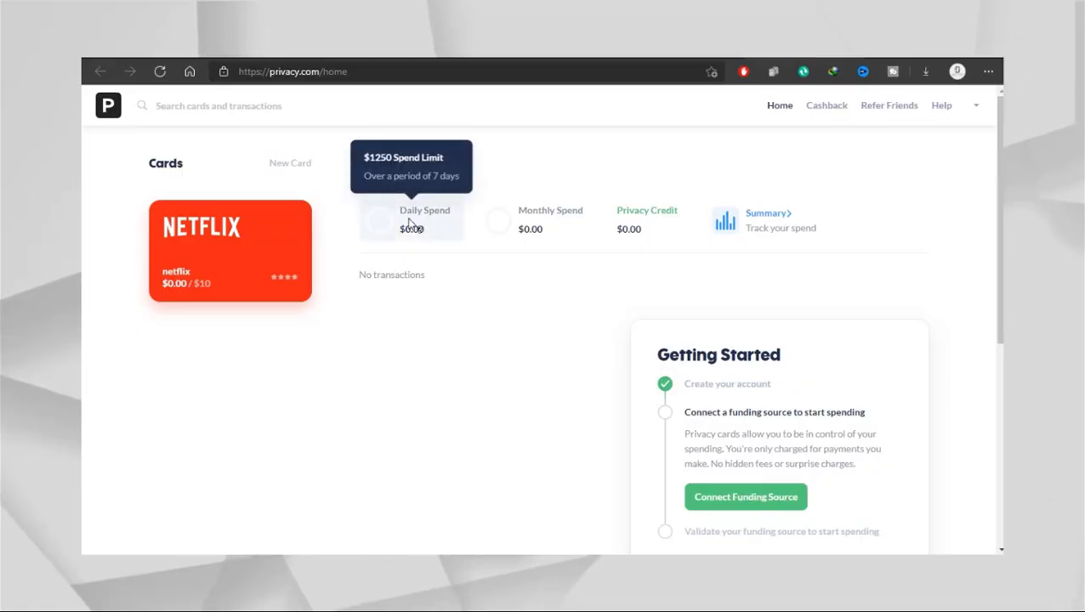
{"action": "mouse_move", "coordinate": [549, 219]}
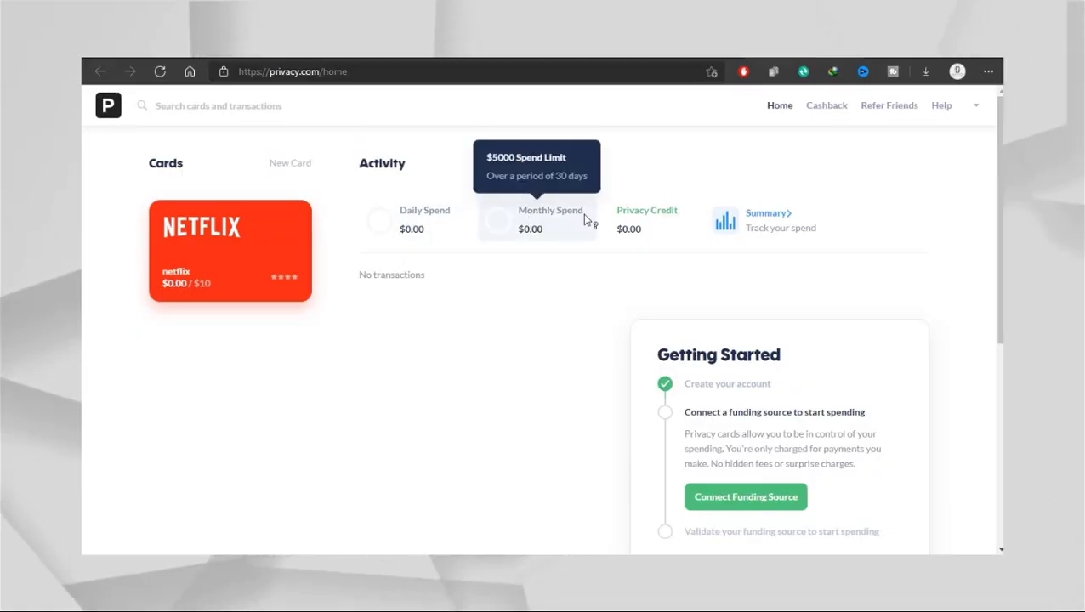
Step: Scroll to the dashboard footer and back up to the $10 Netflix card
{"action": "scroll", "coordinate": [547, 279], "scroll_direction": "down", "scroll_amount": 5}
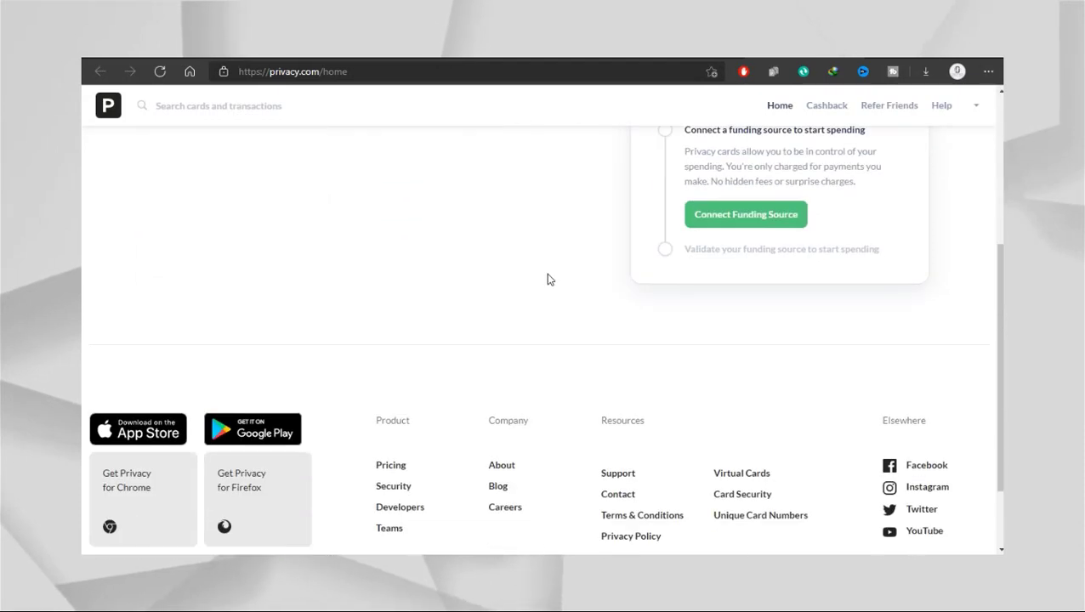
{"action": "scroll", "coordinate": [548, 278], "scroll_direction": "down", "scroll_amount": 1}
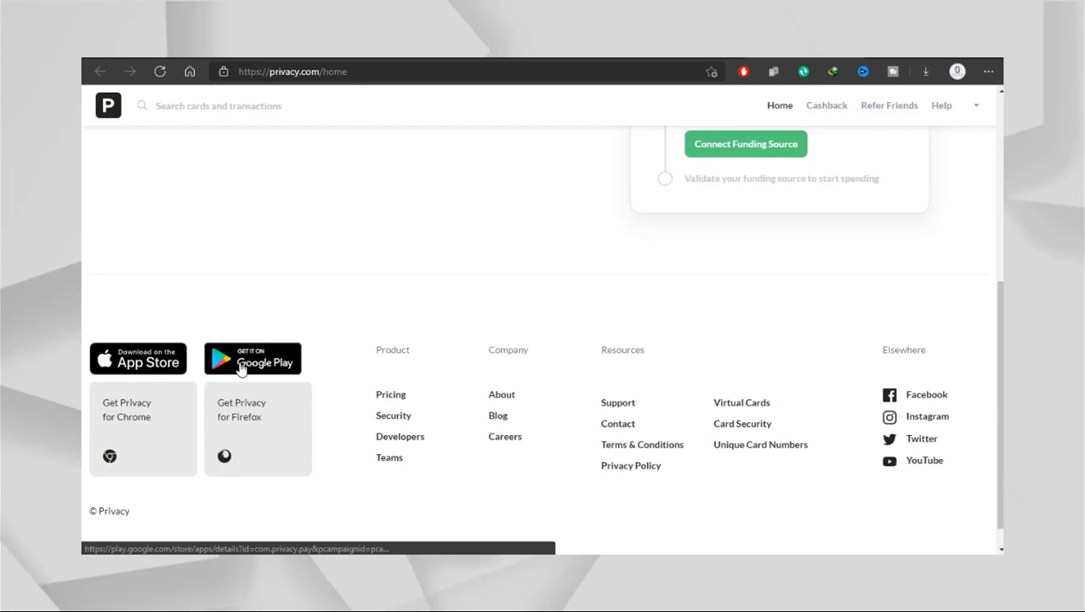
{"action": "scroll", "coordinate": [239, 366], "scroll_direction": "up", "scroll_amount": 5}
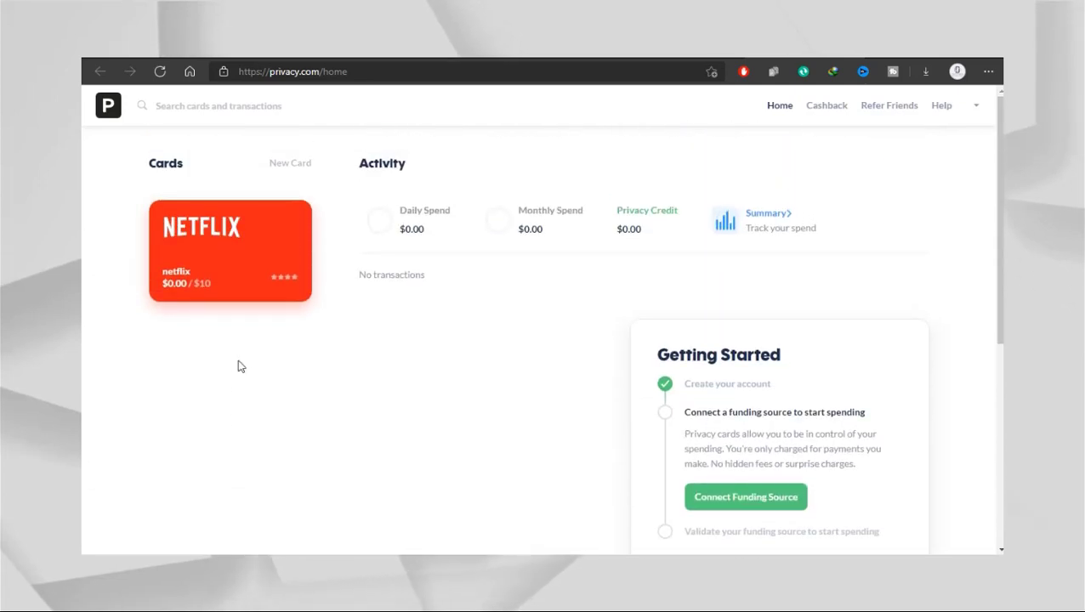